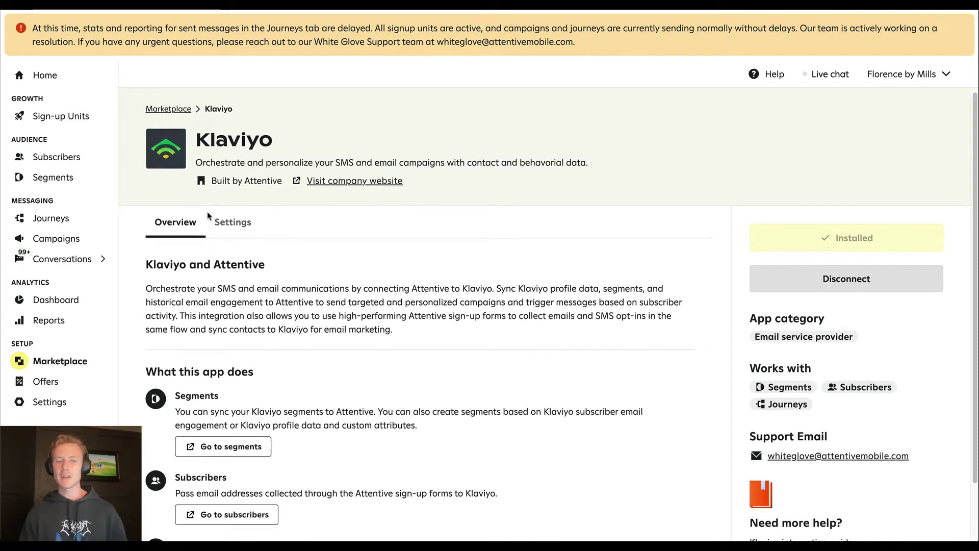
# Start creating a new dynamic segment
pyautogui.scroll(-1, 208, 216)
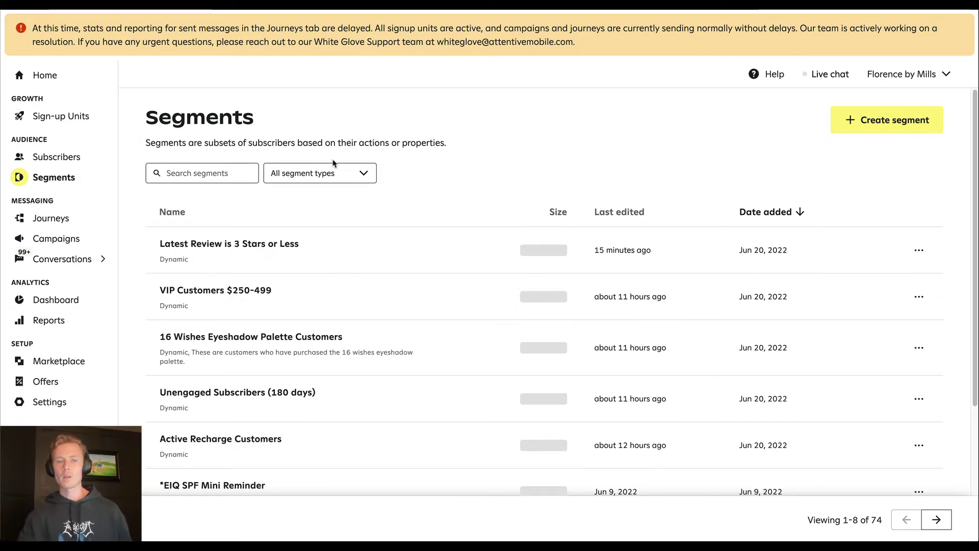
pyautogui.click(866, 126)
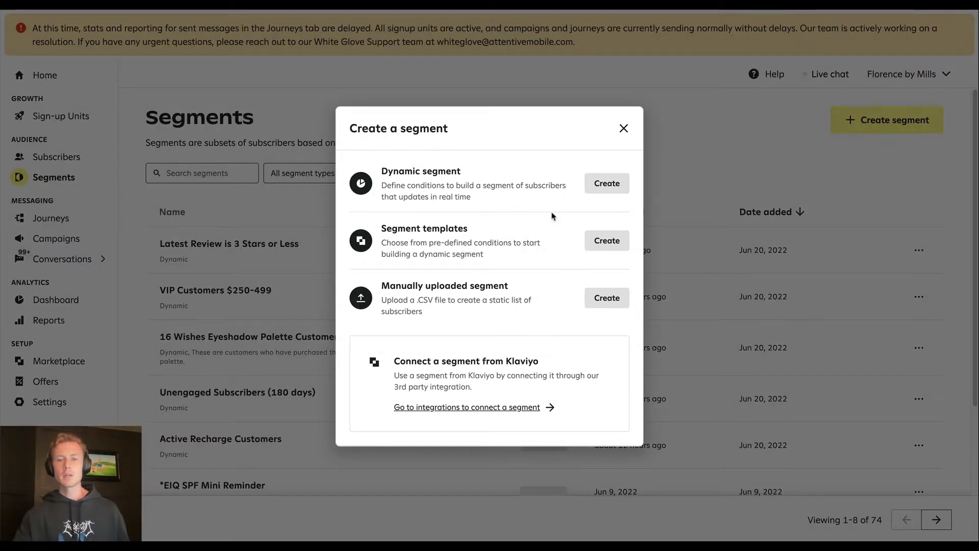
pyautogui.click(607, 183)
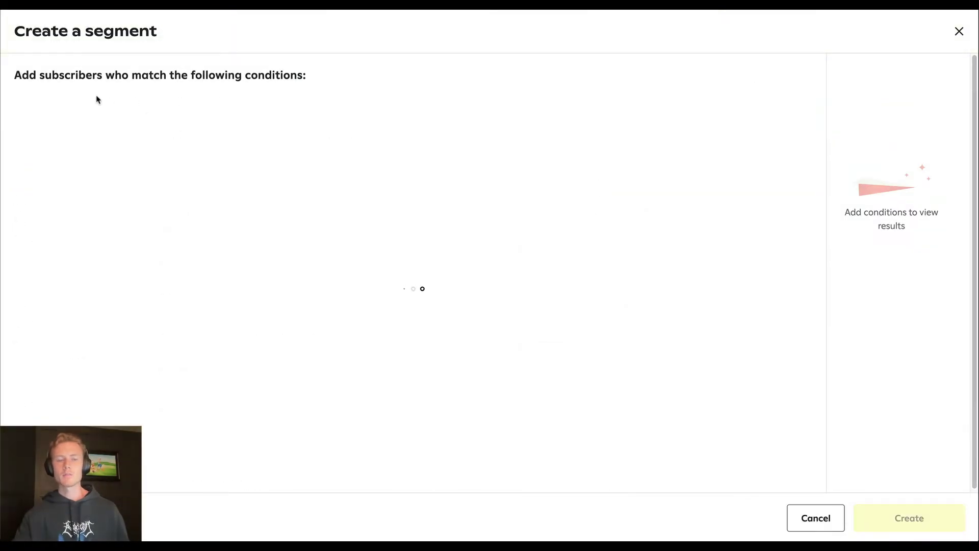
# Set the first condition to the subscriber activity Received an email
pyautogui.click(158, 123)
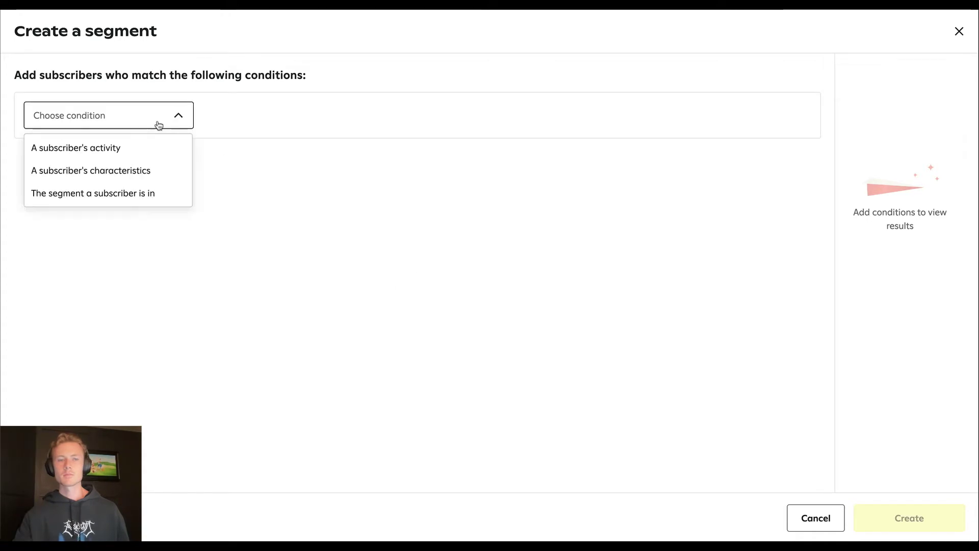
pyautogui.click(128, 159)
pyautogui.click(120, 157)
pyautogui.scroll(-5, 79, 271)
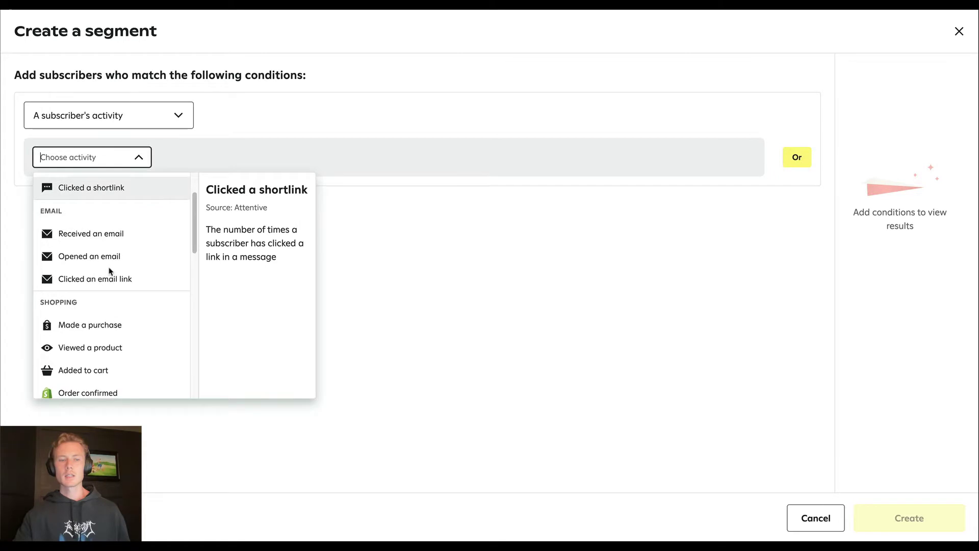
pyautogui.scroll(-10, 110, 271)
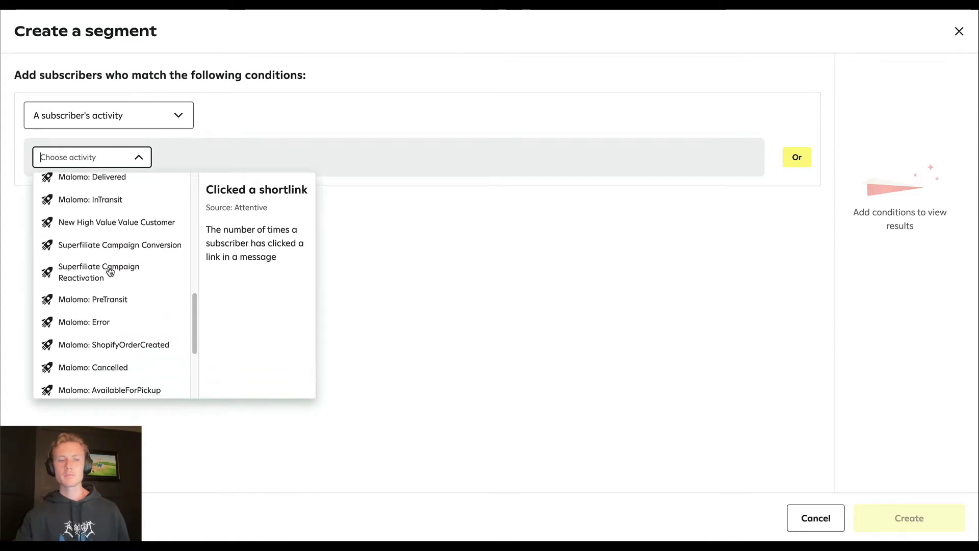
pyautogui.scroll(4, 71, 311)
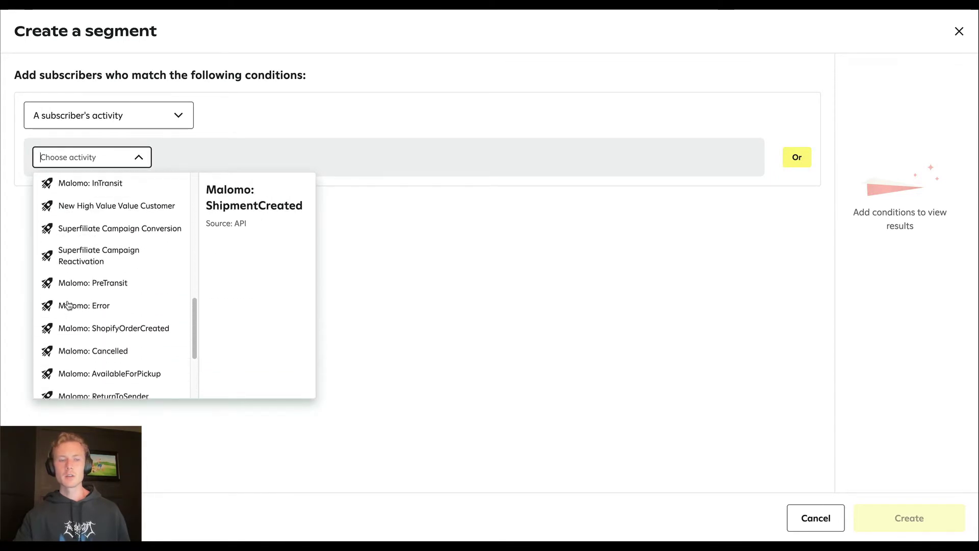
pyautogui.scroll(6, 68, 315)
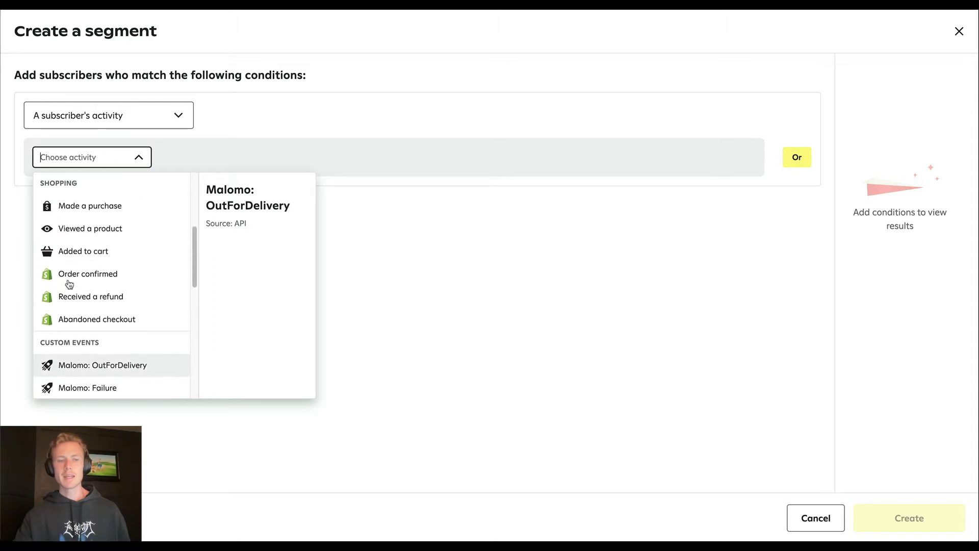
pyautogui.scroll(3, 67, 280)
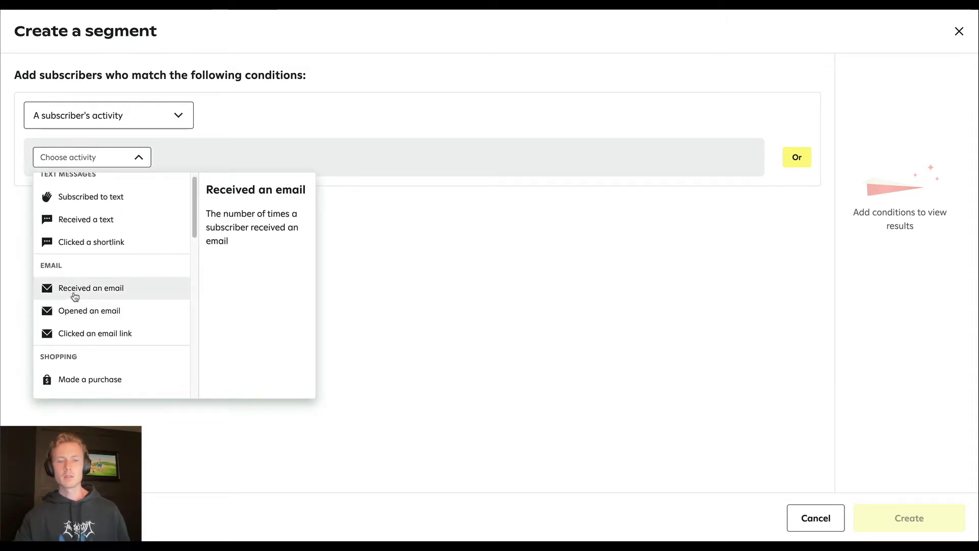
pyautogui.click(71, 298)
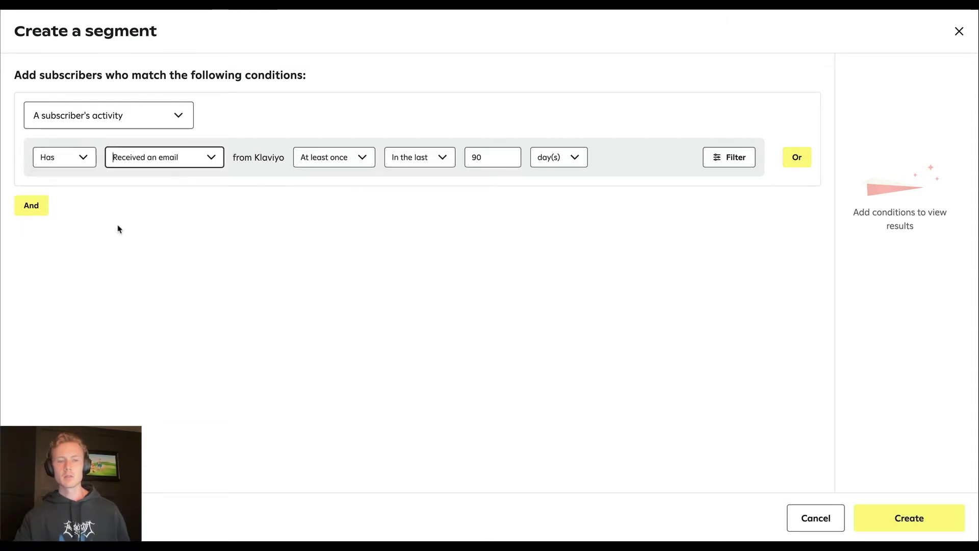
pyautogui.click(99, 117)
# Add a second And condition based on subscriber activity
pyautogui.click(98, 149)
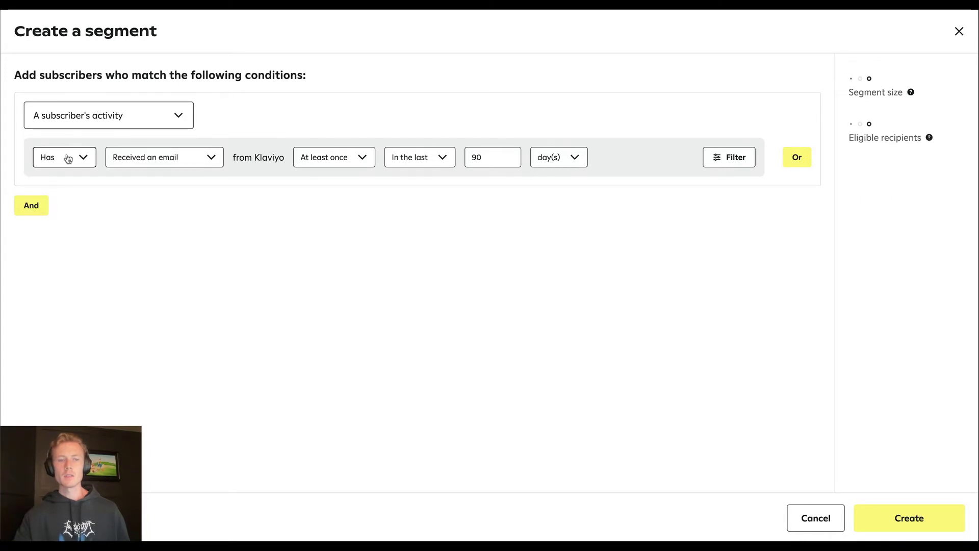
pyautogui.click(42, 204)
pyautogui.click(65, 238)
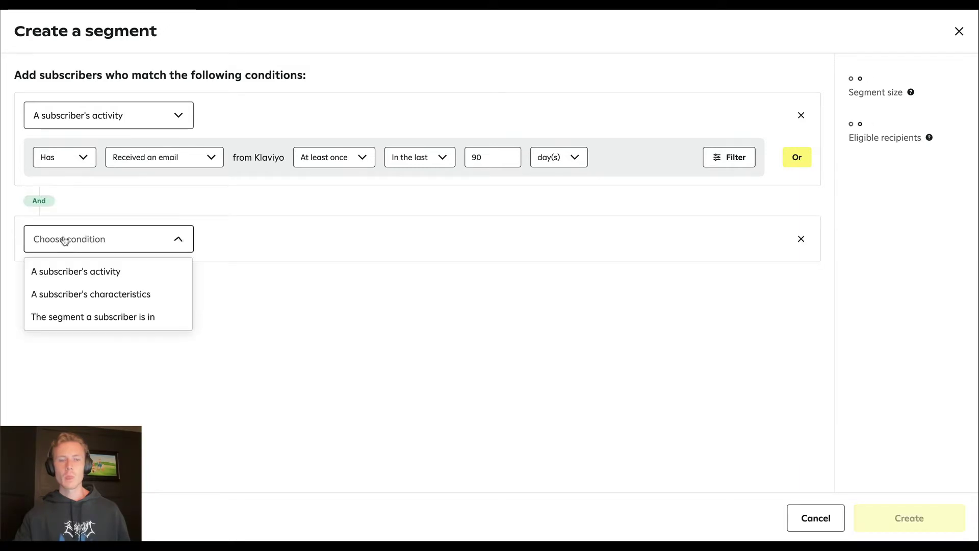
pyautogui.click(97, 272)
# Set the second condition to Clicked an email link and add a third And condition
pyautogui.click(97, 273)
pyautogui.scroll(-2, 65, 372)
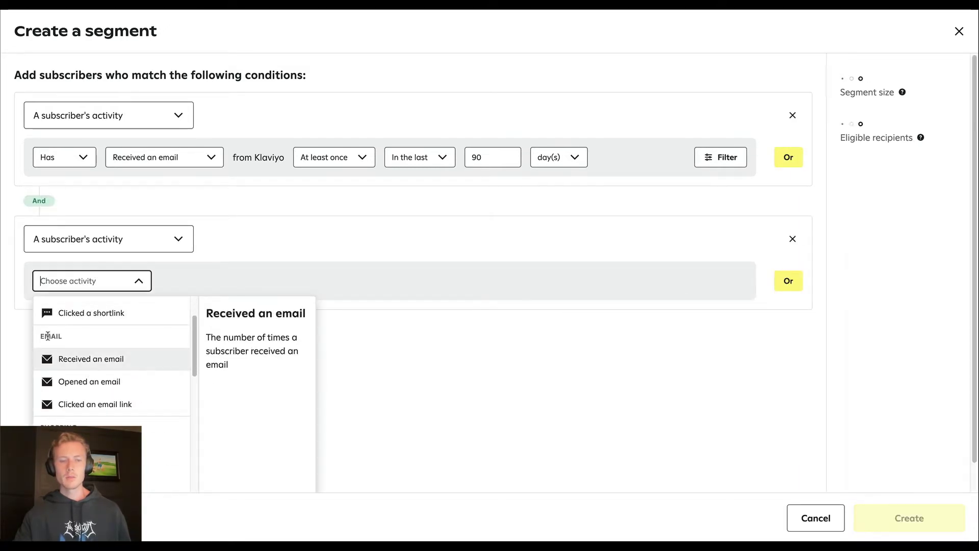
pyautogui.scroll(-5, 66, 403)
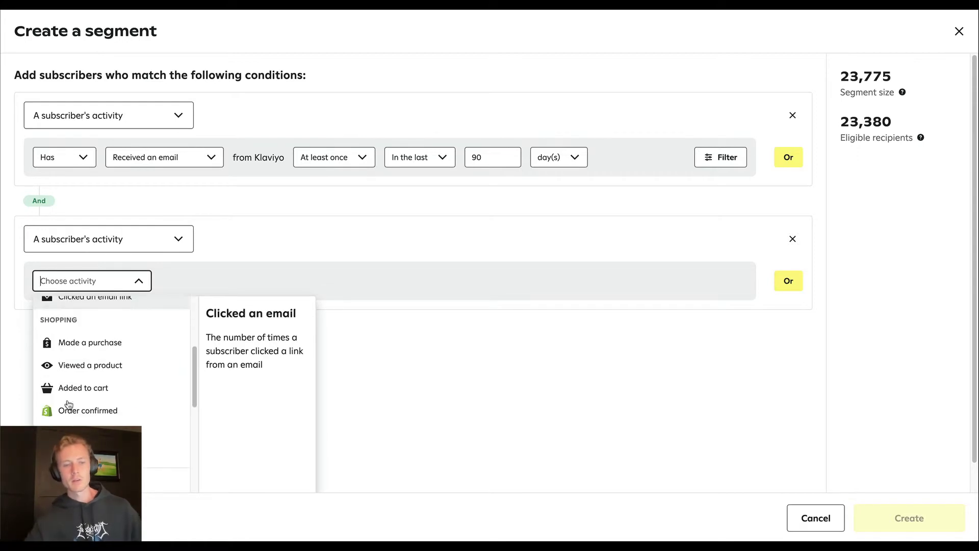
pyautogui.scroll(-3, 68, 401)
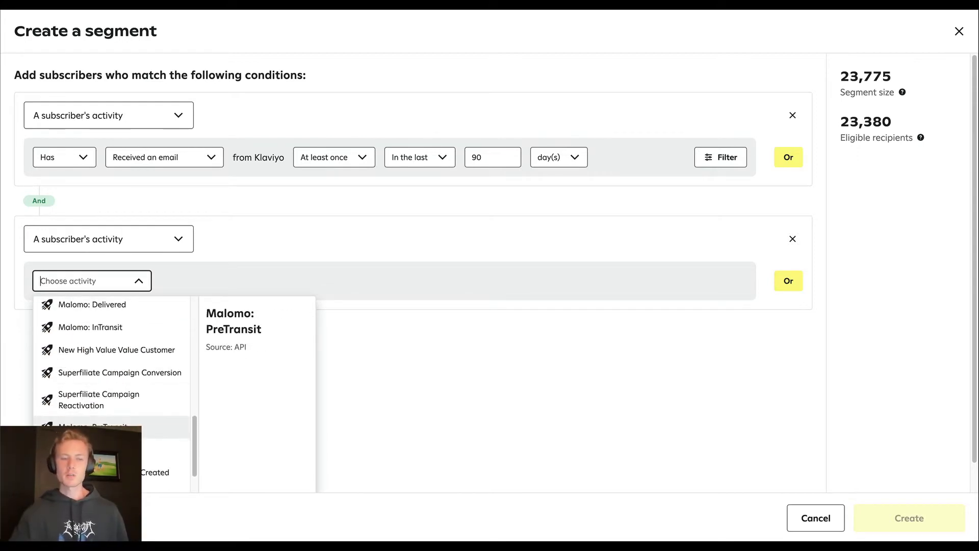
pyautogui.scroll(-1, 68, 403)
pyautogui.scroll(-5, 68, 407)
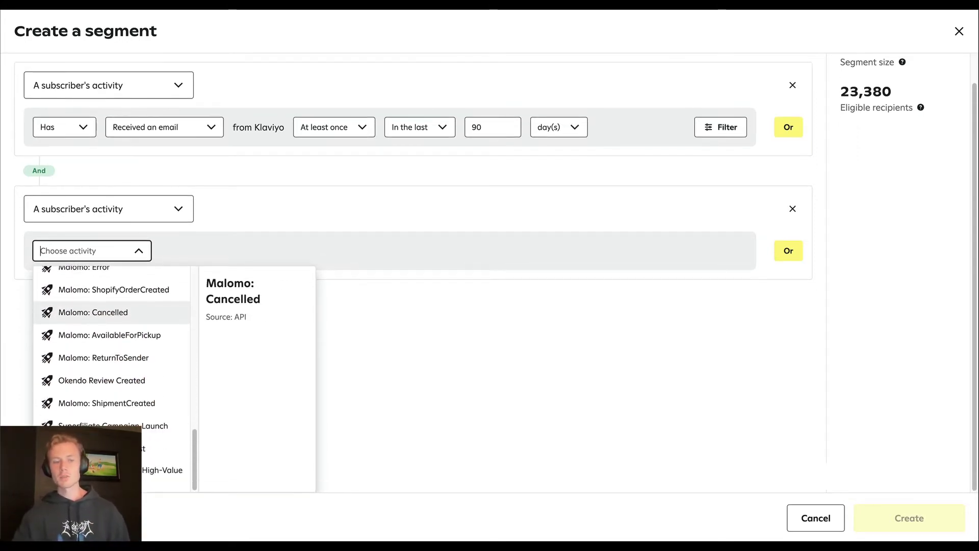
pyautogui.scroll(15, 102, 400)
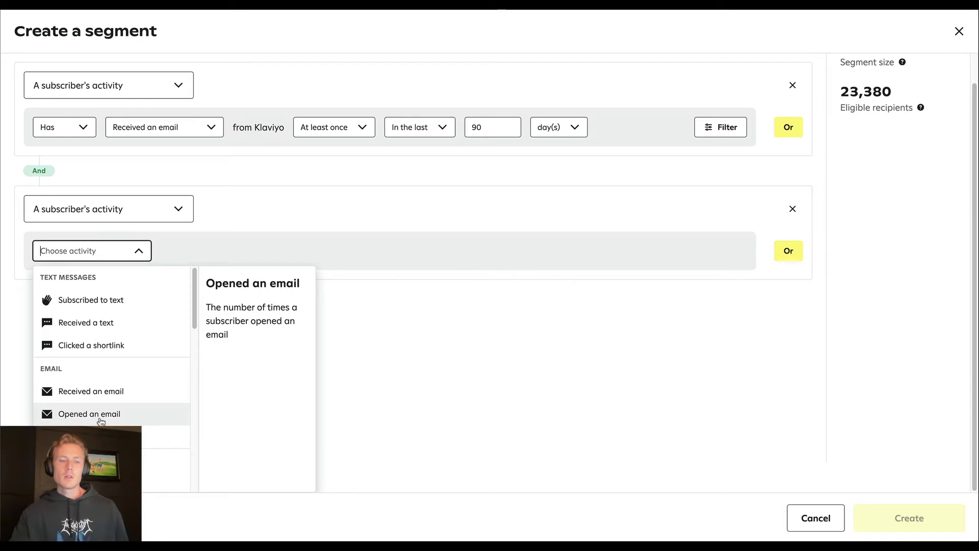
pyautogui.click(102, 435)
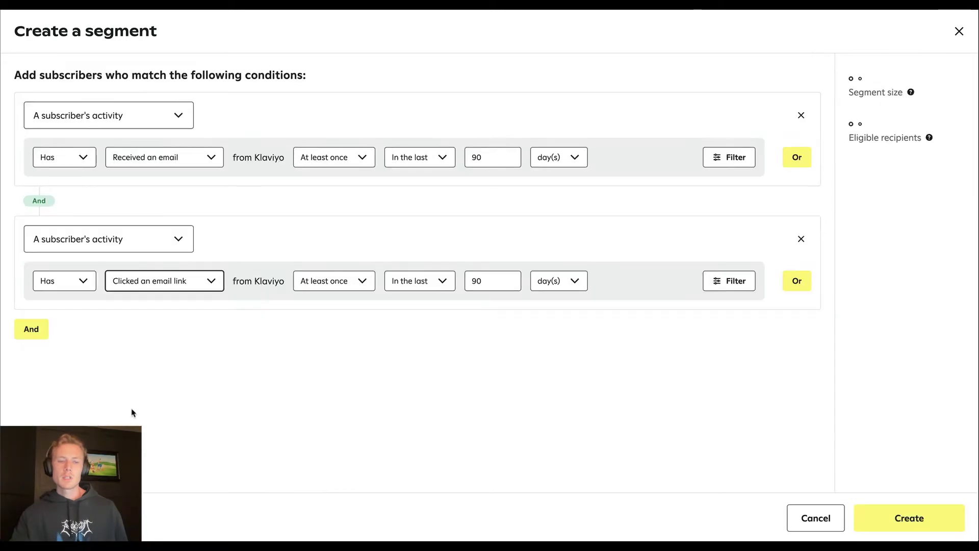
pyautogui.click(31, 328)
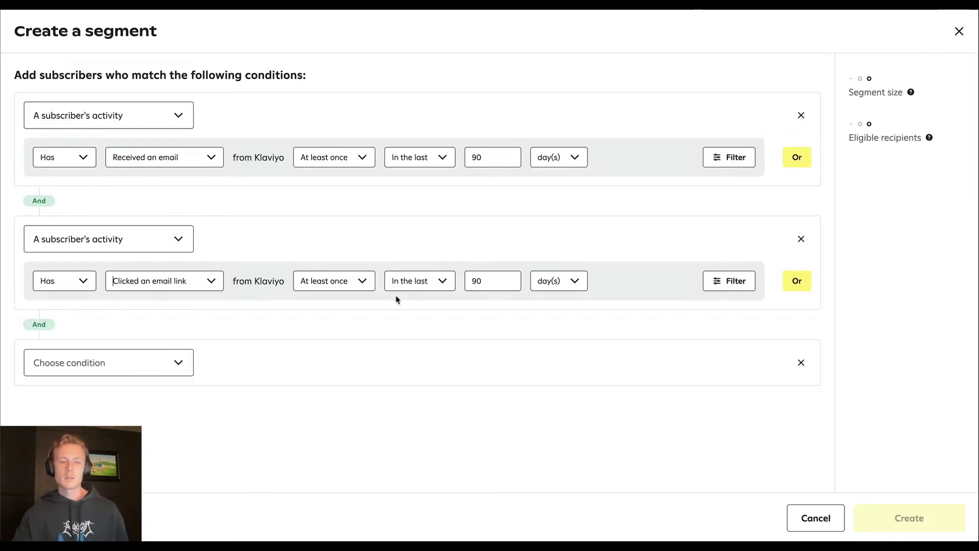
# Set the third condition to Opened an email and remove the Received an email condition
pyautogui.click(86, 363)
pyautogui.click(127, 398)
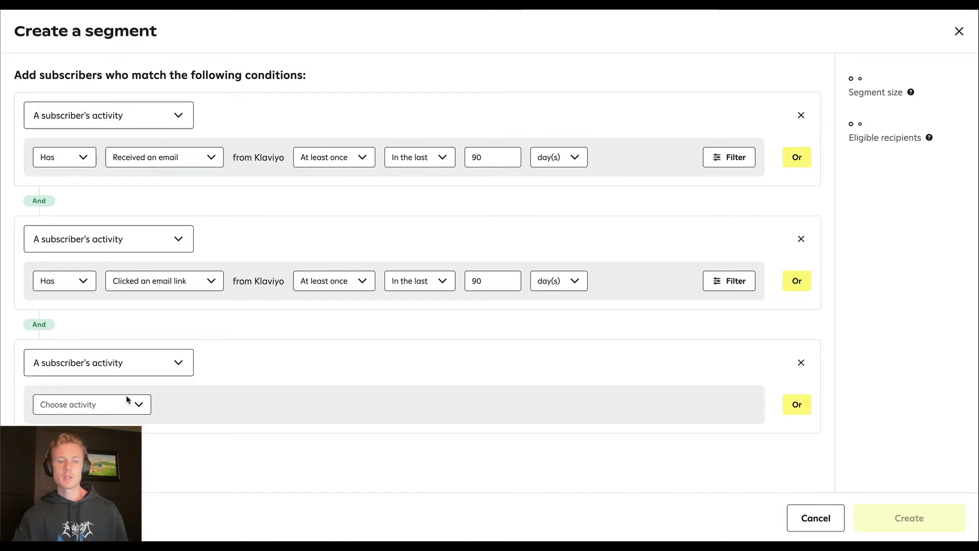
pyautogui.click(127, 399)
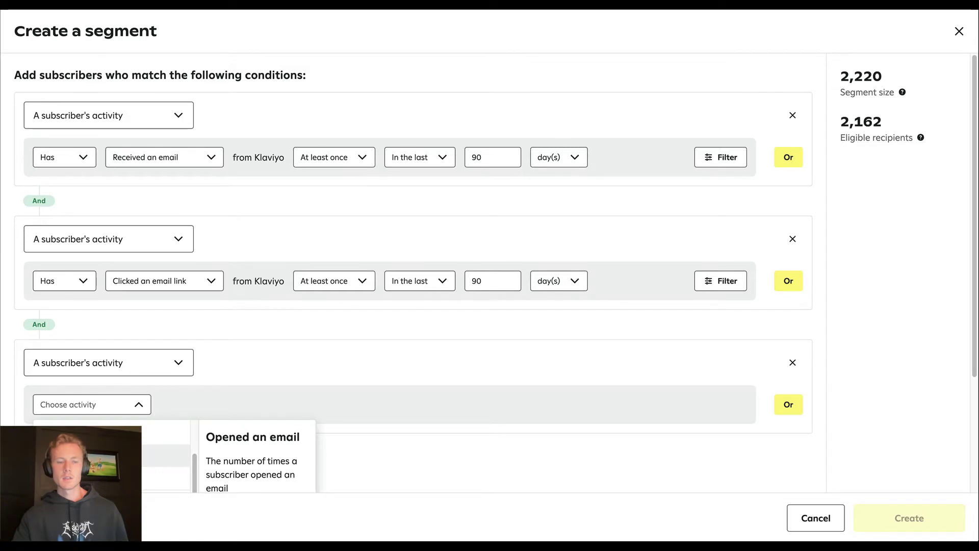
pyautogui.click(102, 449)
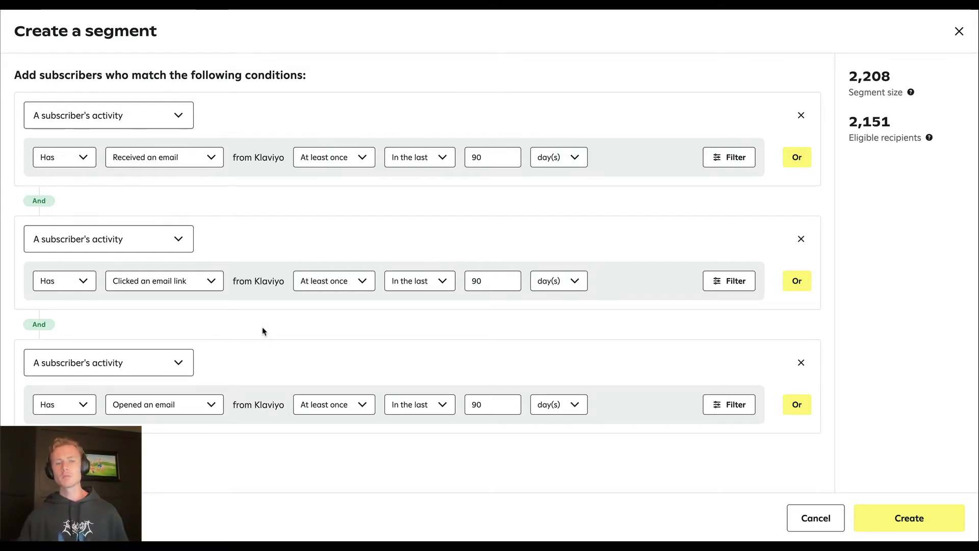
pyautogui.click(801, 115)
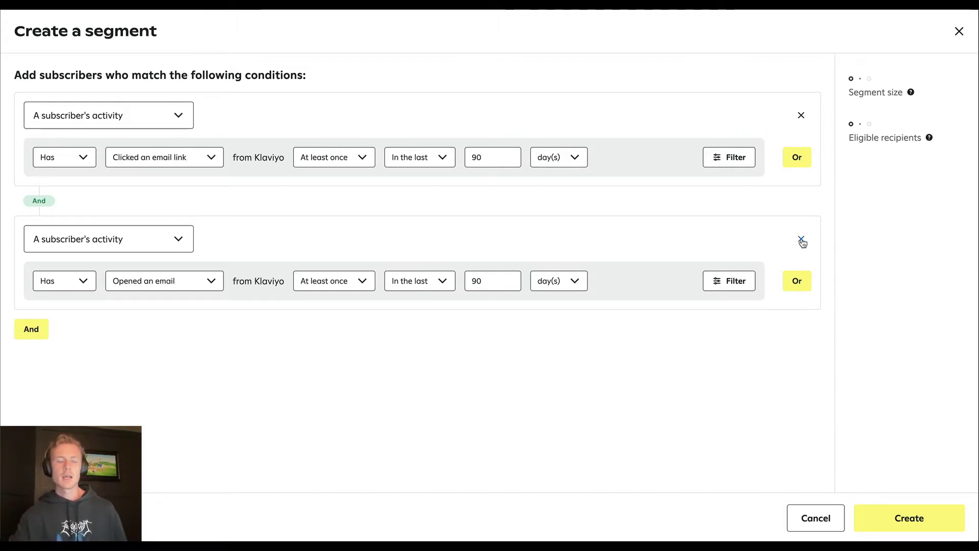
# Remove the Opened an email condition and change the remaining one to Has not clicked
pyautogui.click(69, 287)
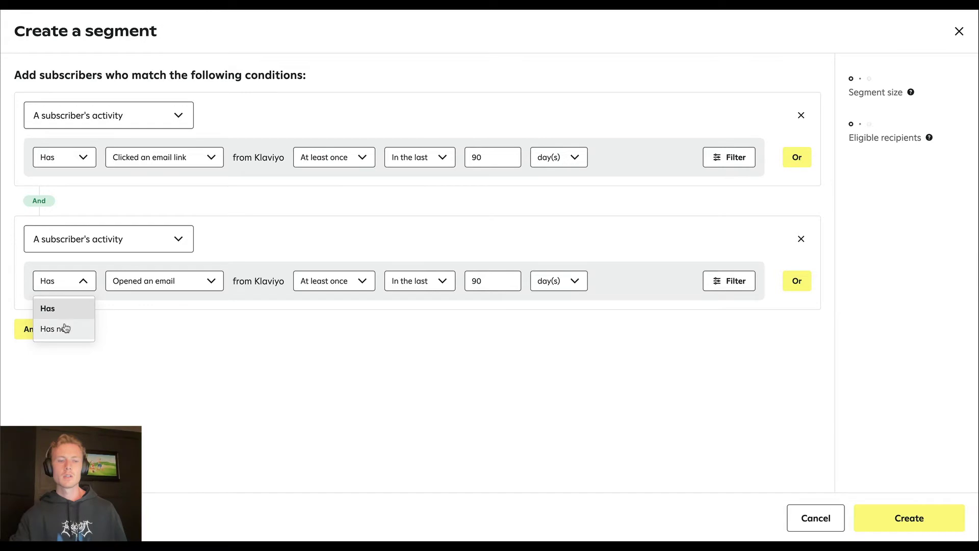
pyautogui.click(800, 241)
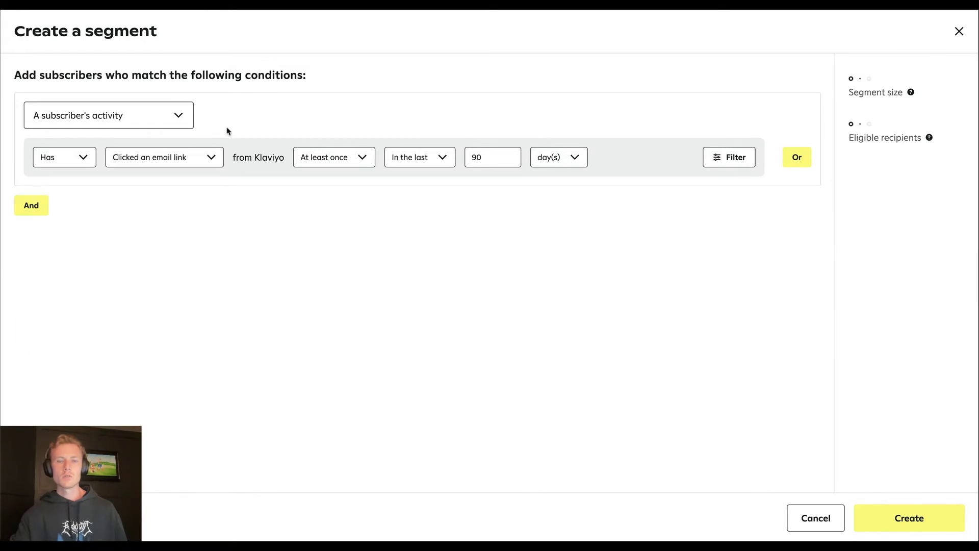
pyautogui.click(87, 159)
pyautogui.click(66, 204)
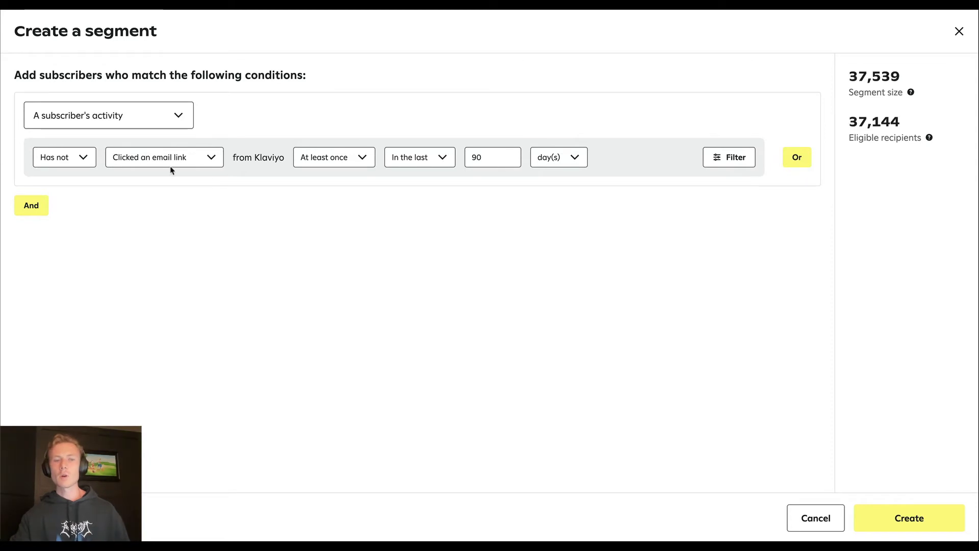
# Filter the condition to the 6.21.22 Spot a Spot Award Winner campaign
pyautogui.click(718, 157)
pyautogui.click(141, 186)
pyautogui.click(212, 186)
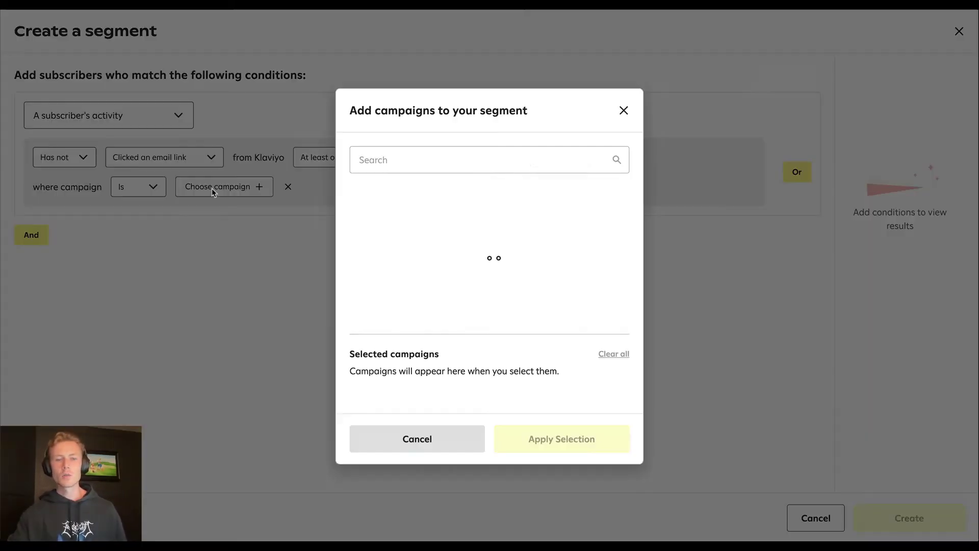
pyautogui.scroll(-1, 481, 225)
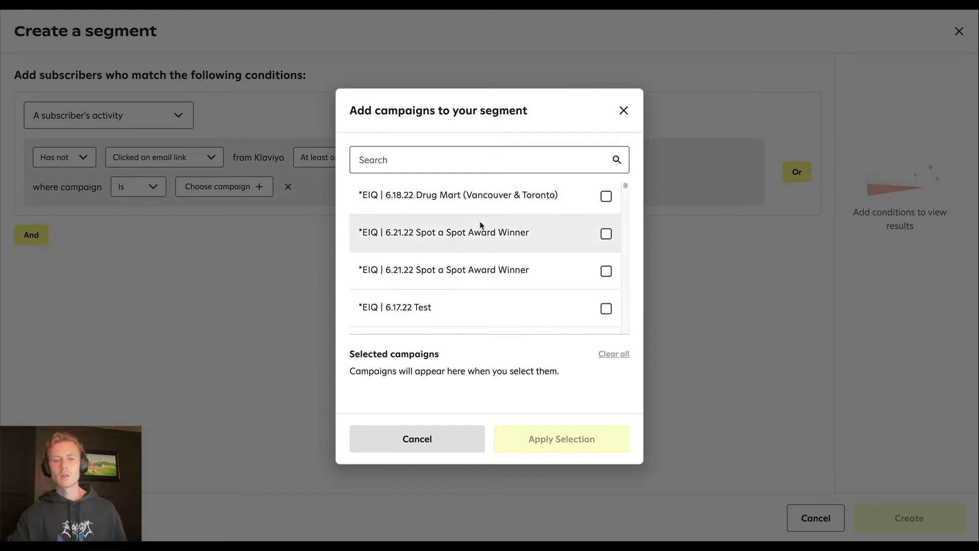
pyautogui.click(605, 234)
pyautogui.click(569, 437)
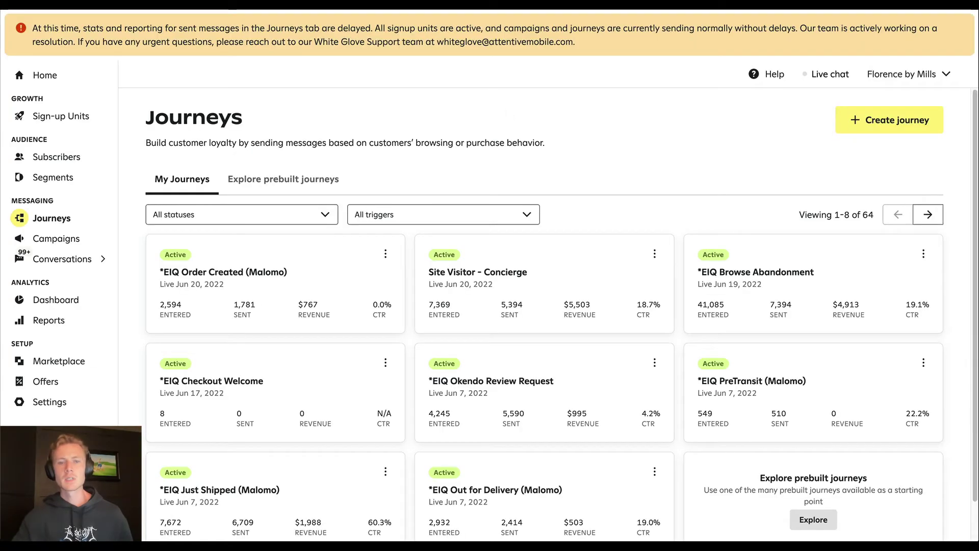
# Create a journey from scratch with the Email link clicked trigger
pyautogui.click(901, 119)
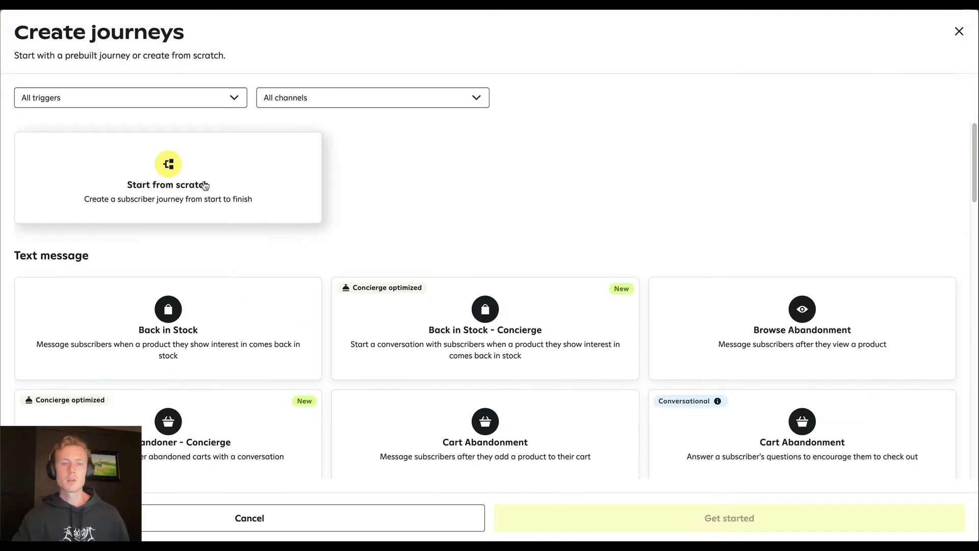
pyautogui.click(188, 171)
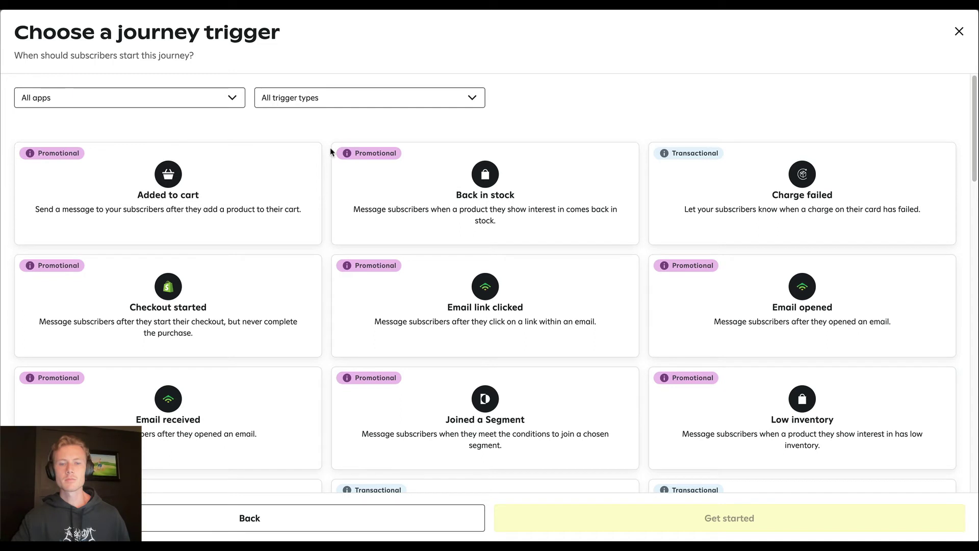
pyautogui.scroll(-1, 448, 239)
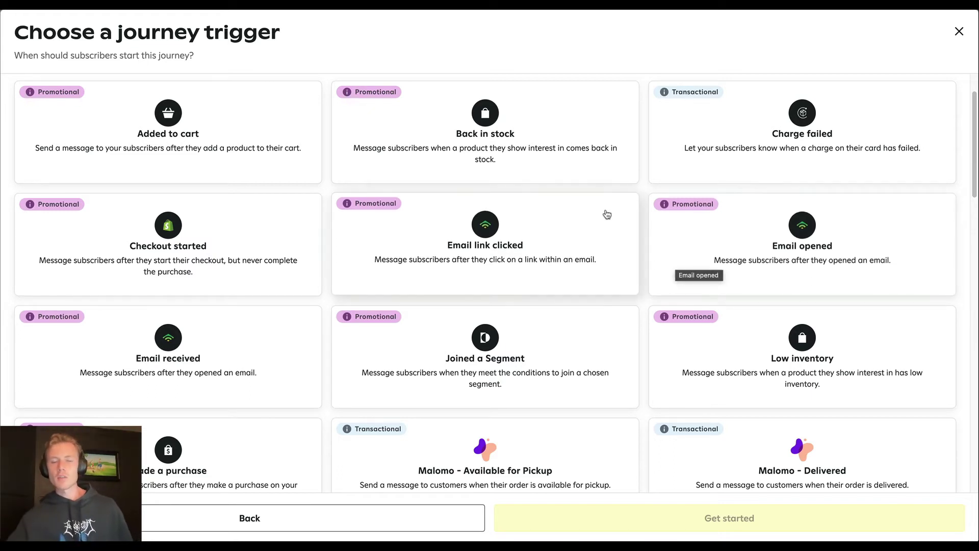
pyautogui.click(552, 241)
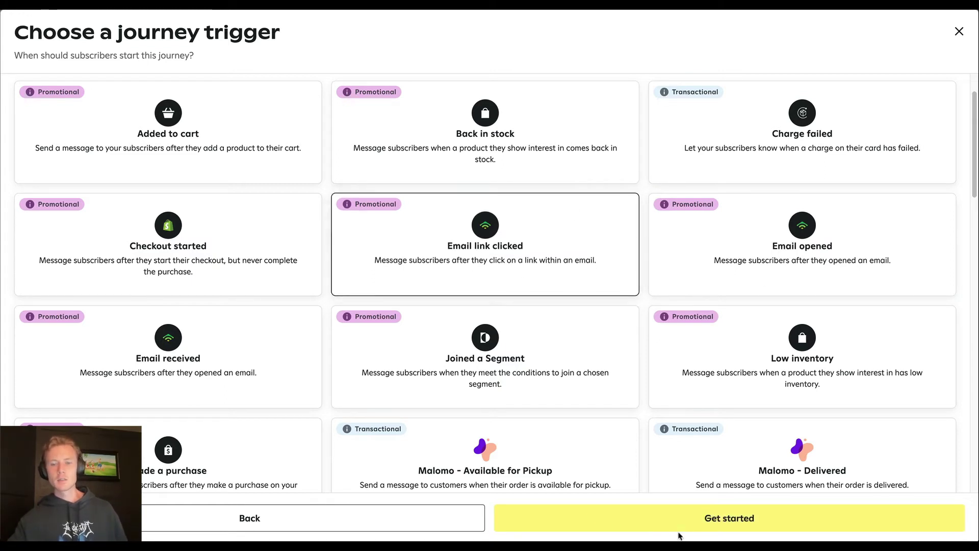
pyautogui.click(685, 517)
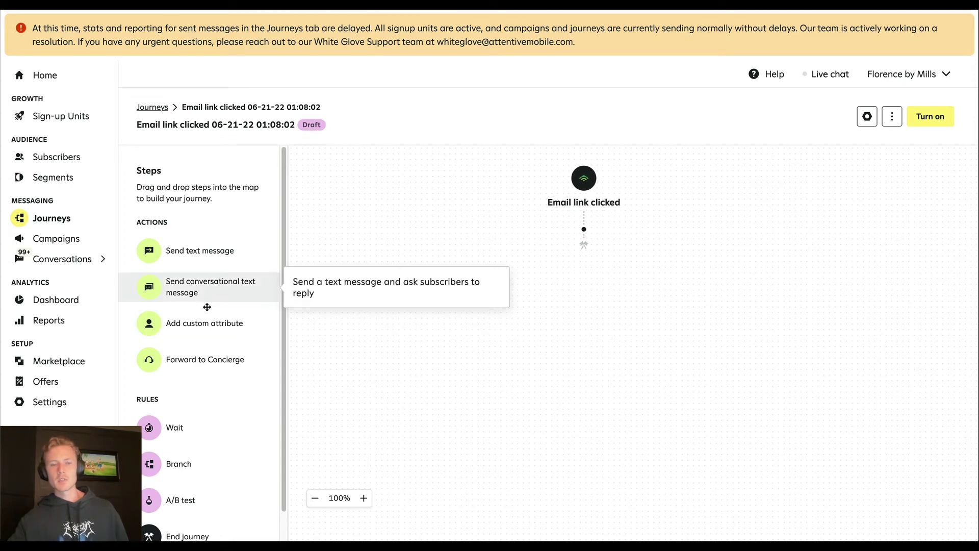
# Add a branch on having clicked an email link in the last 1 days
pyautogui.click(584, 233)
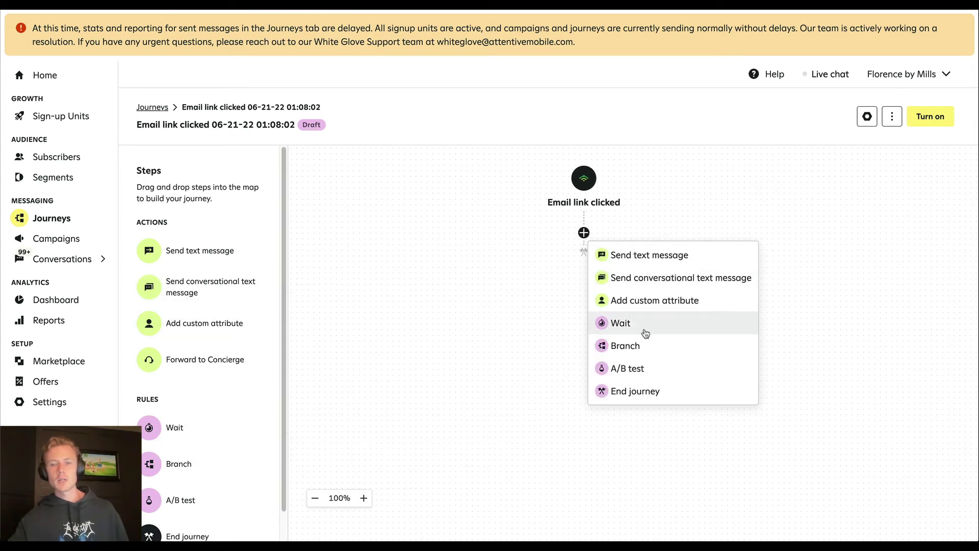
pyautogui.click(630, 345)
pyautogui.click(833, 96)
pyautogui.click(837, 112)
pyautogui.click(837, 113)
pyautogui.scroll(-1, 835, 206)
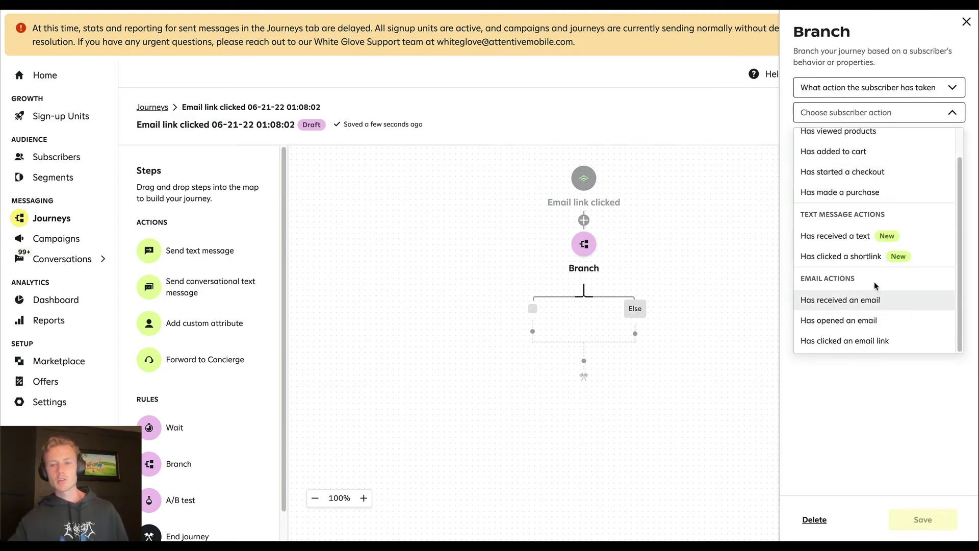
pyautogui.click(852, 341)
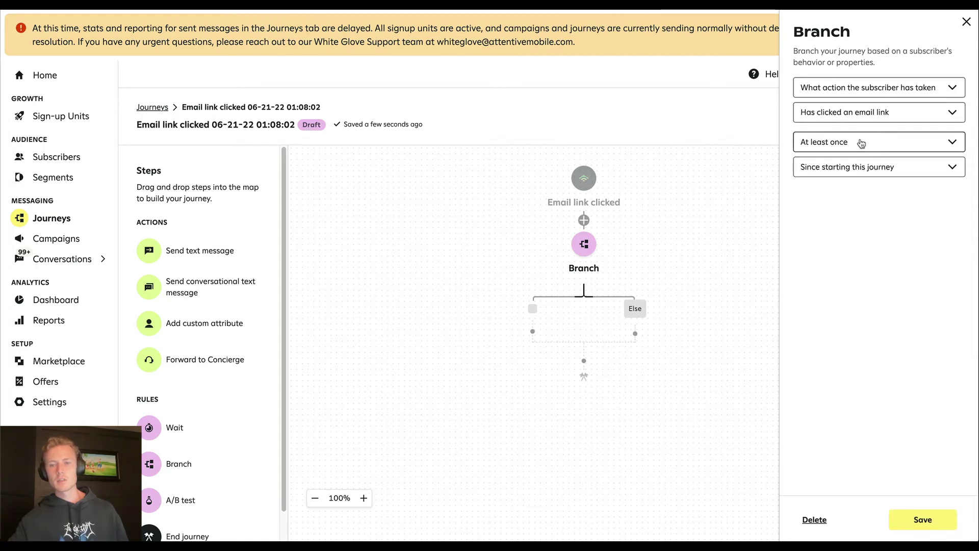
pyautogui.click(856, 166)
pyautogui.click(846, 216)
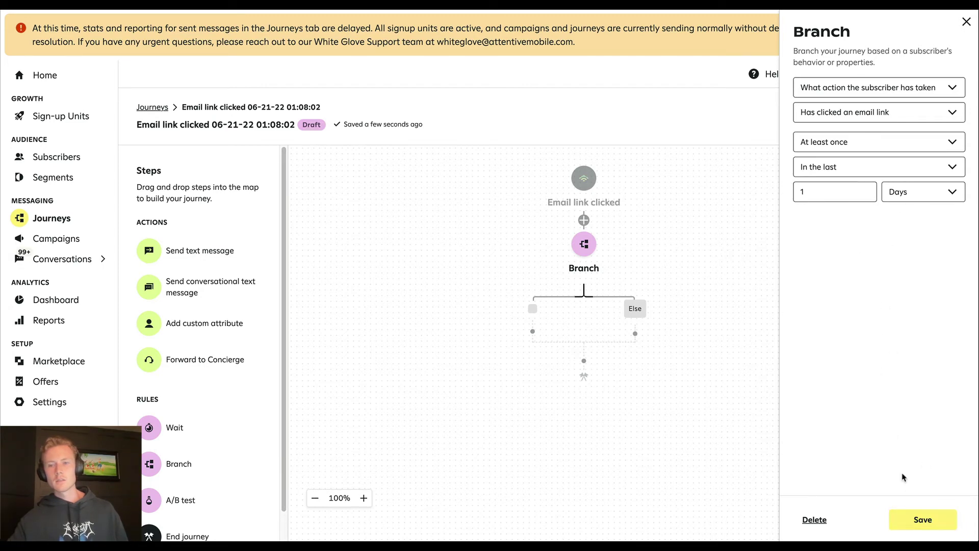
pyautogui.click(921, 519)
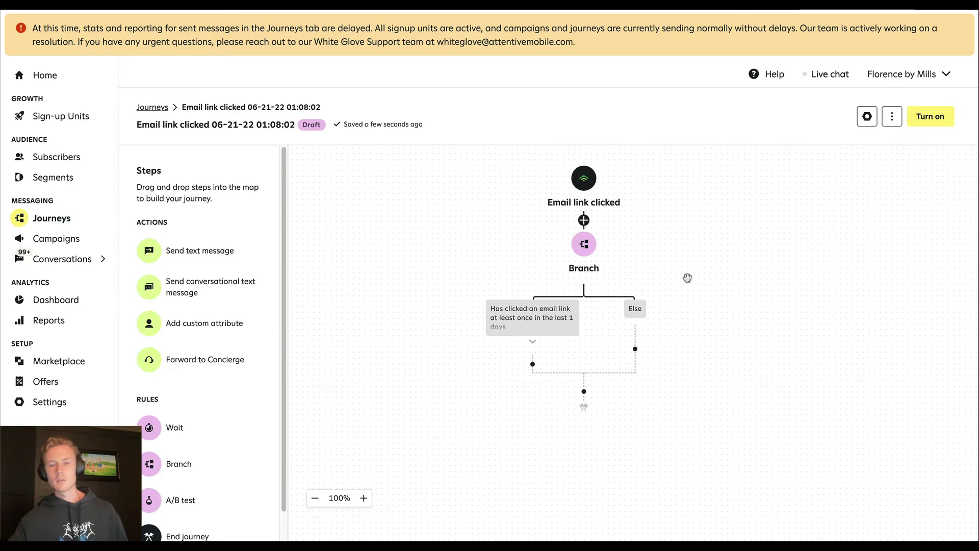
# Put a text message step reading 'test' on the Else path and save it
pyautogui.moveTo(688, 277); pyautogui.dragTo(666, 279)
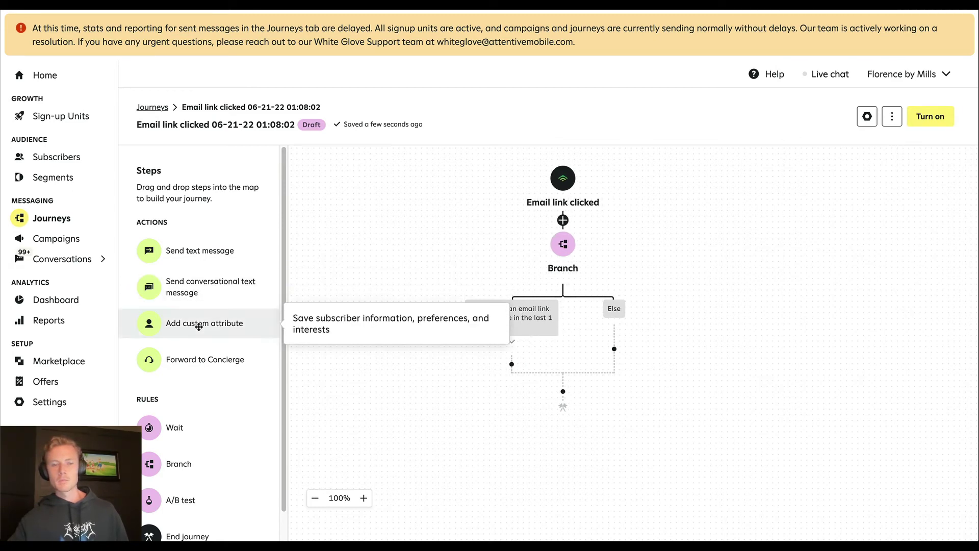
pyautogui.moveTo(196, 249); pyautogui.dragTo(608, 347)
pyautogui.click(586, 172)
pyautogui.write('test')
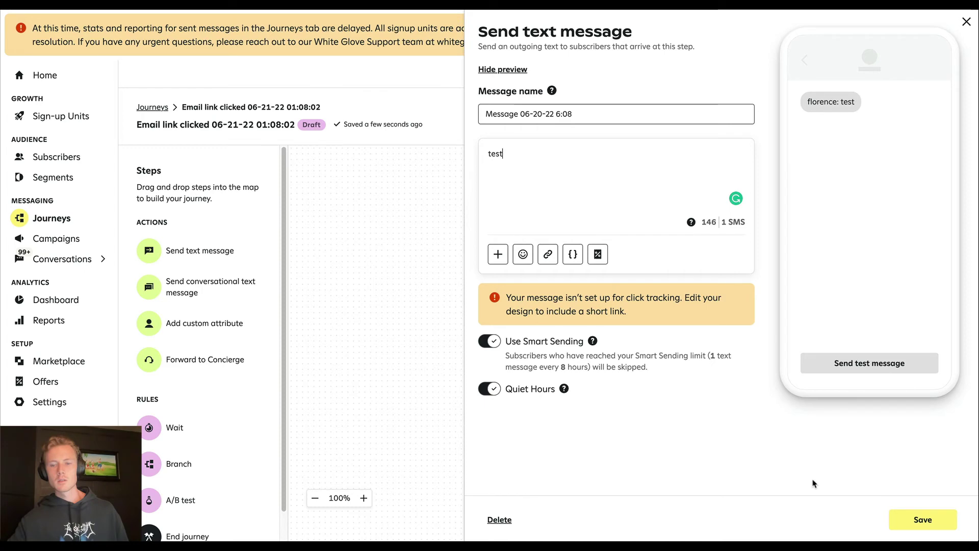
pyautogui.click(923, 519)
pyautogui.click(570, 247)
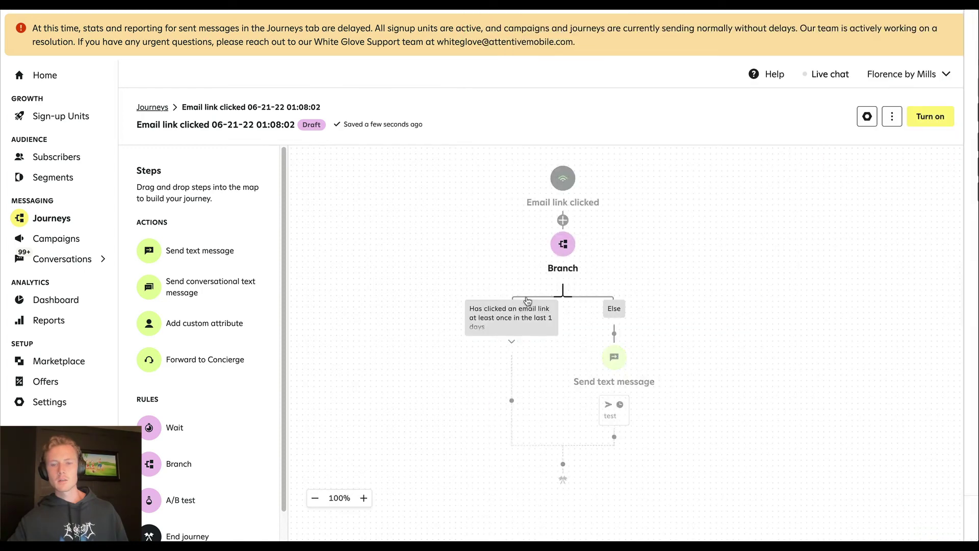
# Try an opened-an-email-zero-times branch condition, then discard the changes
pyautogui.click(873, 119)
pyautogui.scroll(-1, 873, 255)
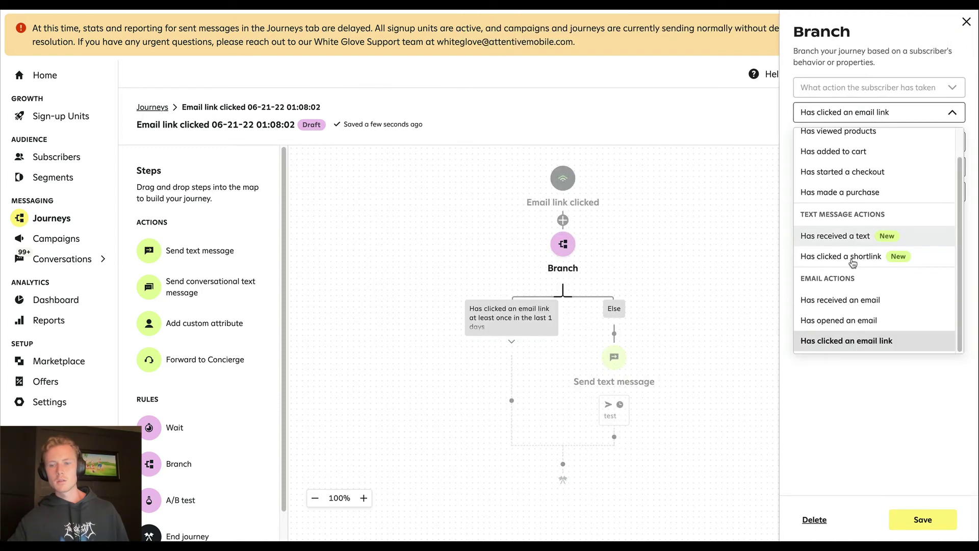
pyautogui.click(839, 321)
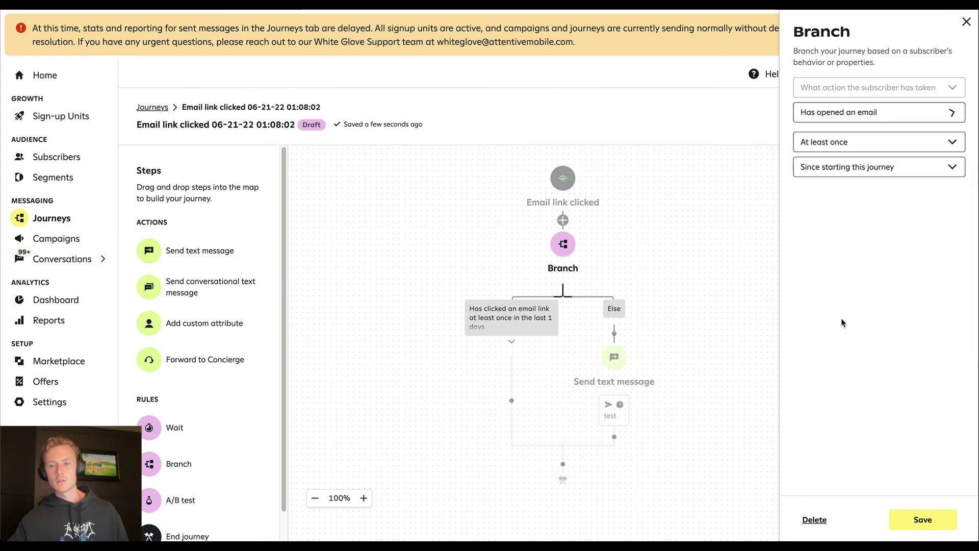
pyautogui.click(869, 147)
pyautogui.click(836, 171)
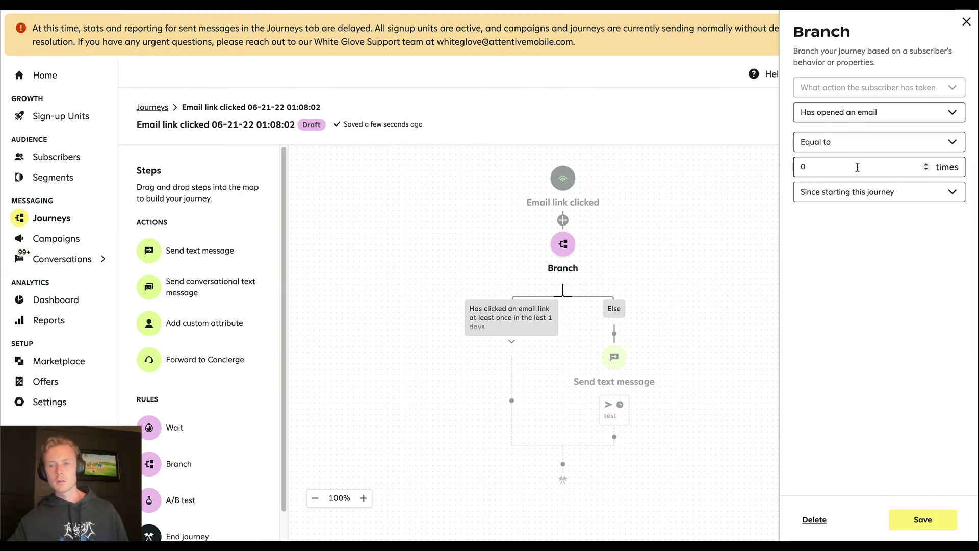
pyautogui.click(901, 119)
pyautogui.click(967, 22)
pyautogui.click(594, 392)
# Delete the branch together with its nested text message
pyautogui.click(503, 303)
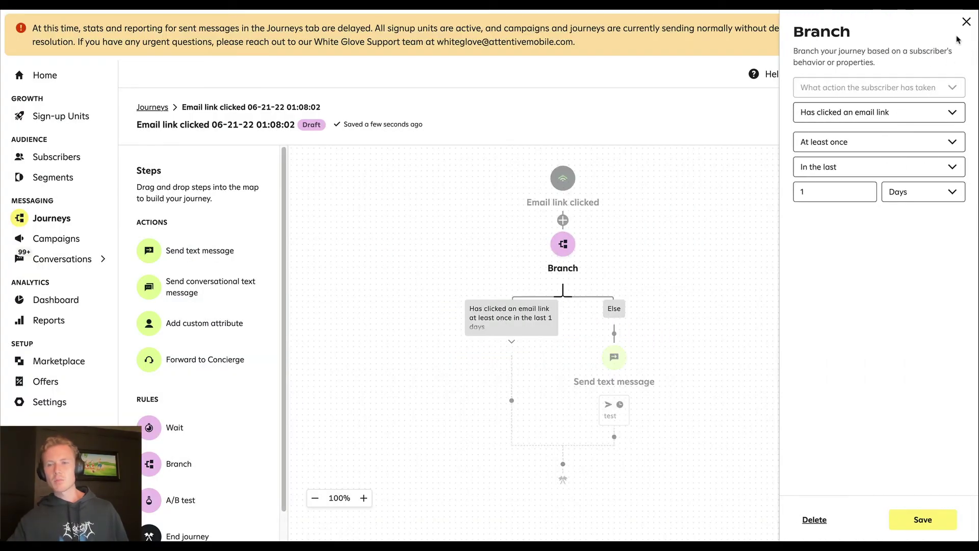
pyautogui.click(816, 520)
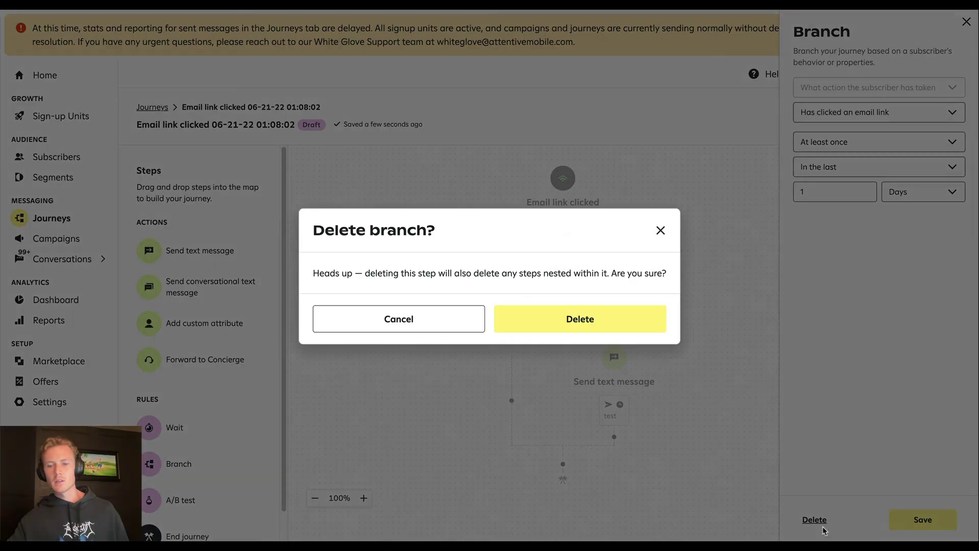
pyautogui.click(611, 329)
pyautogui.click(562, 233)
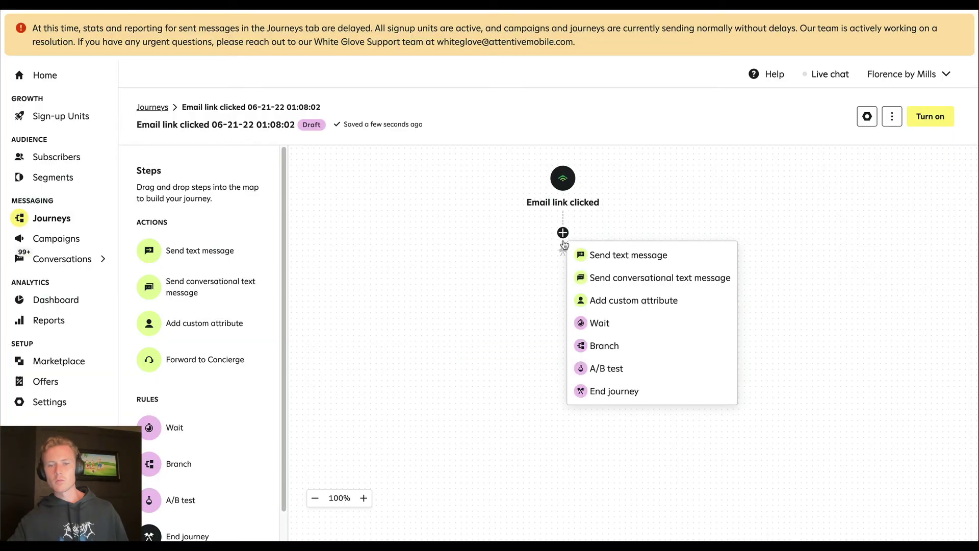
# Add a segment-based branch and save a new segment named 'did not click this email'
pyautogui.click(597, 342)
pyautogui.click(916, 86)
pyautogui.click(877, 134)
pyautogui.click(882, 153)
pyautogui.scroll(-3, 411, 265)
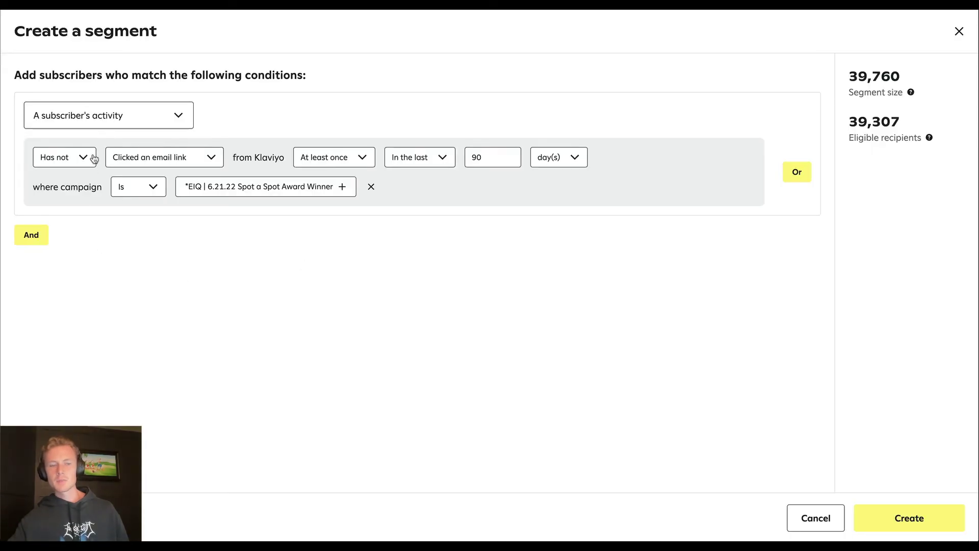
pyautogui.click(886, 510)
pyautogui.write('di')
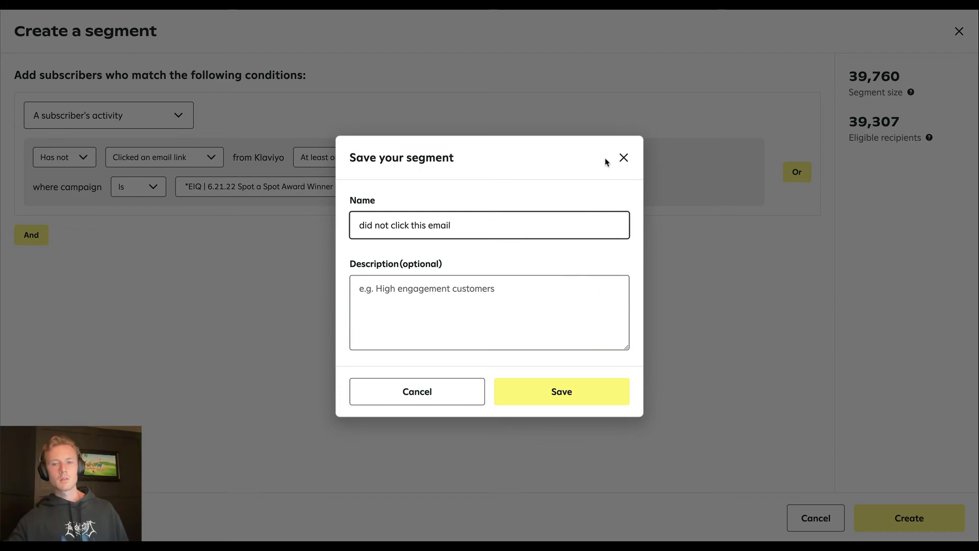
pyautogui.write('d not click this email')
pyautogui.click(561, 395)
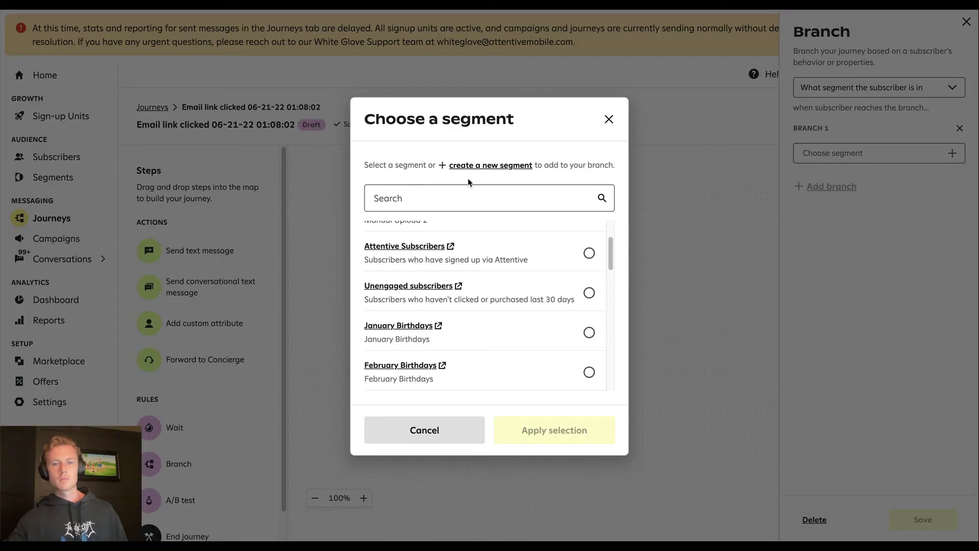
# Search 'di', apply the 'did not click this email' segment to the branch, and save
pyautogui.click(468, 189)
pyautogui.write('di')
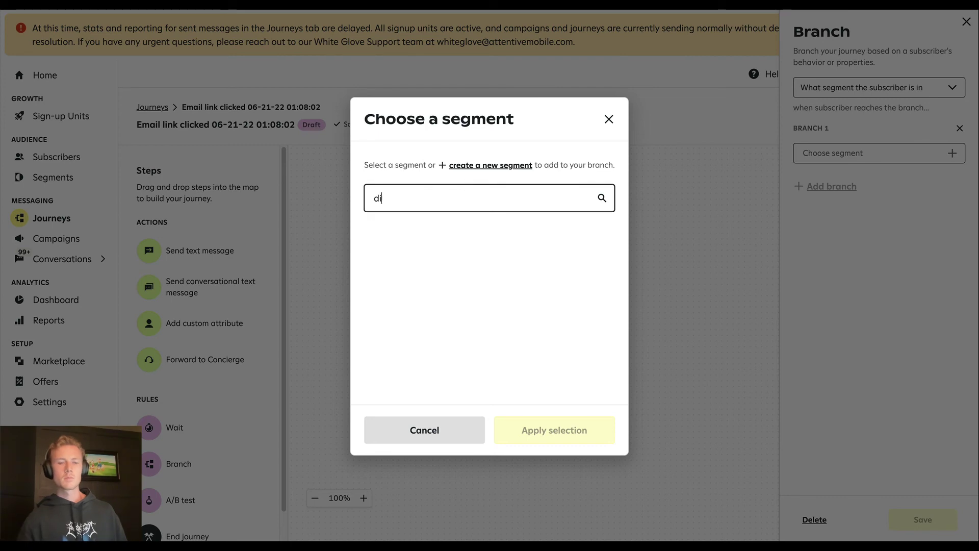
pyautogui.click(597, 236)
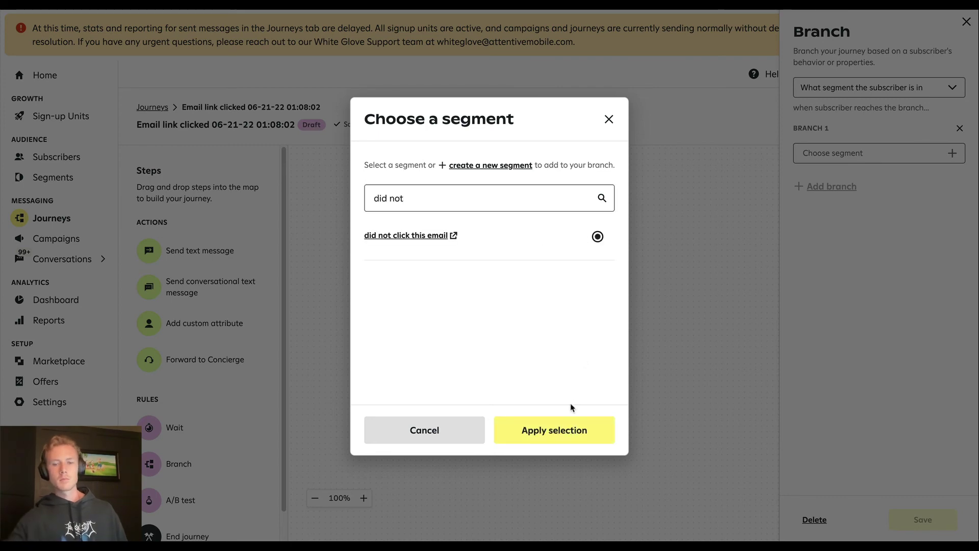
pyautogui.click(566, 430)
pyautogui.click(922, 519)
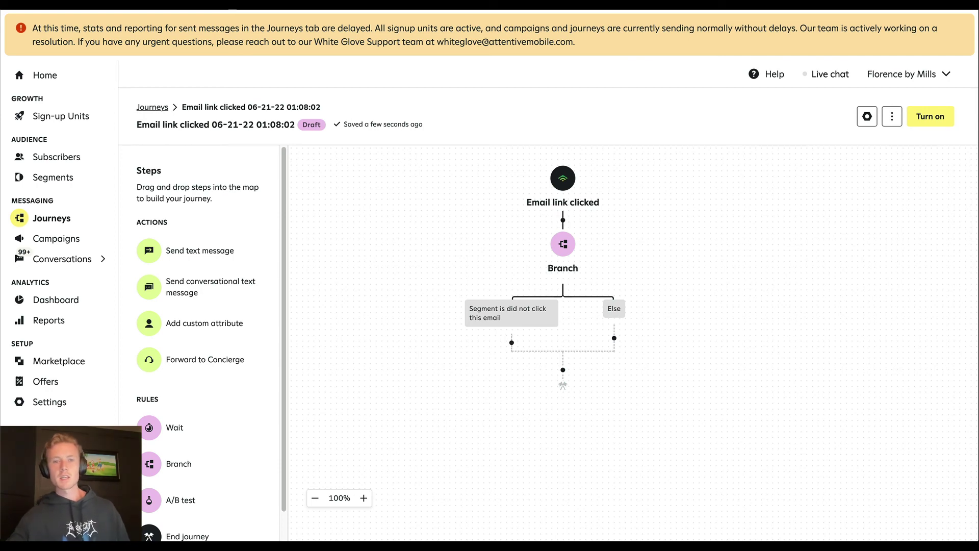
pyautogui.click(514, 283)
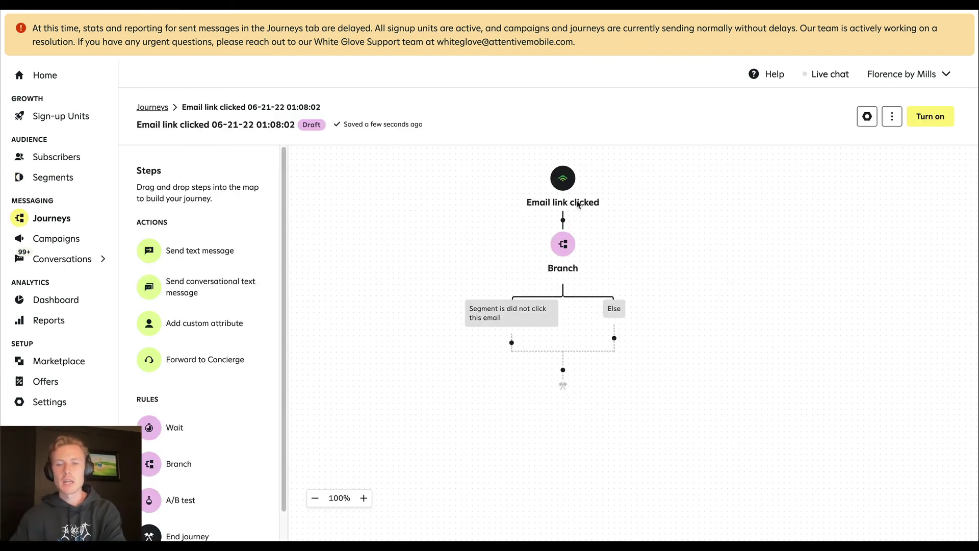
# Recenter the journey map on the Branch splitting 'did not click this email' versus Else
pyautogui.moveTo(678, 308); pyautogui.dragTo(668, 327)
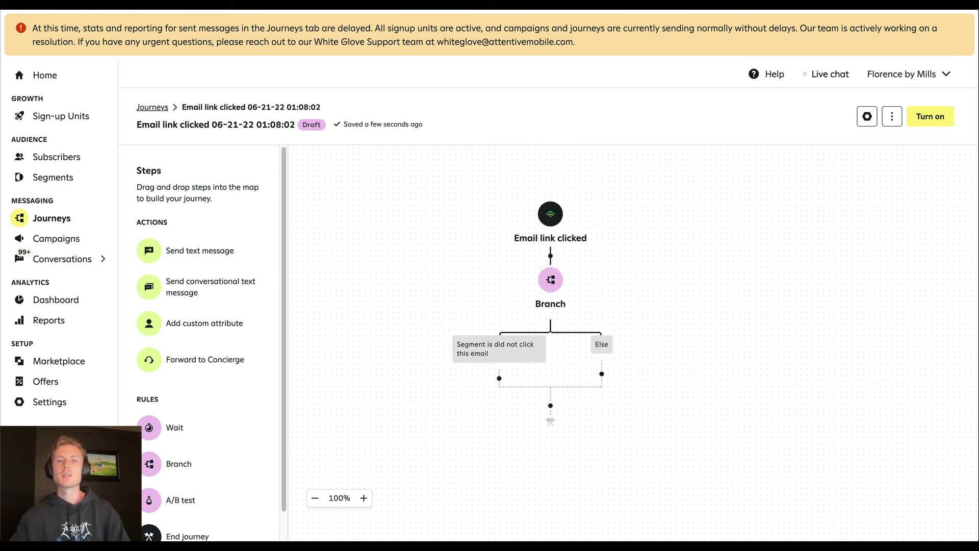